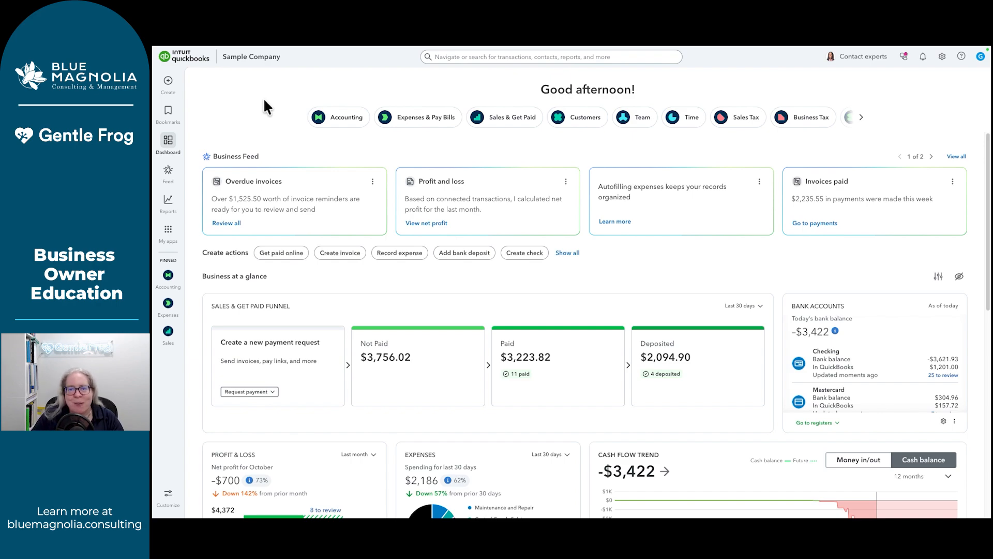
Start a new invoice for Cool Cars and add Design:Design as its first line item.
left_click(171, 88)
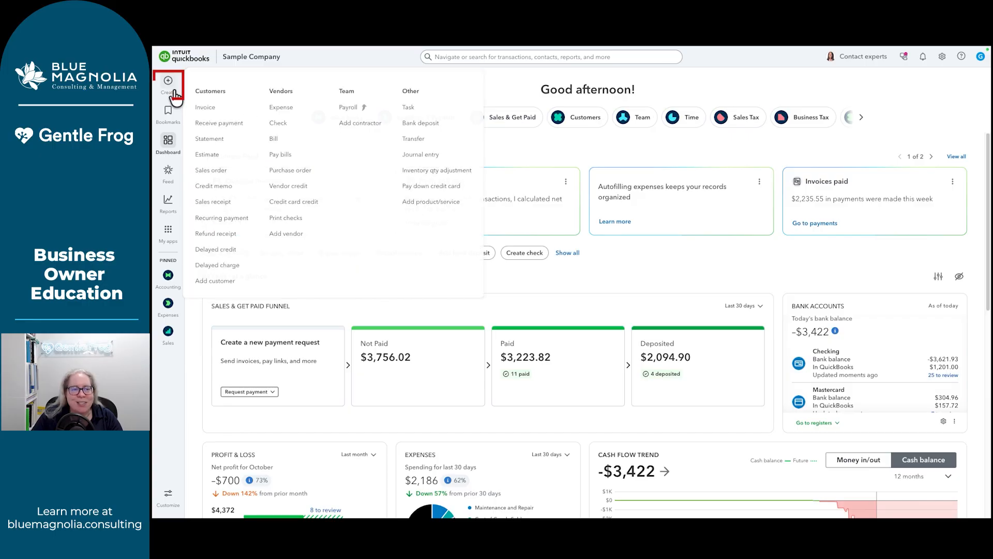
left_click(203, 107)
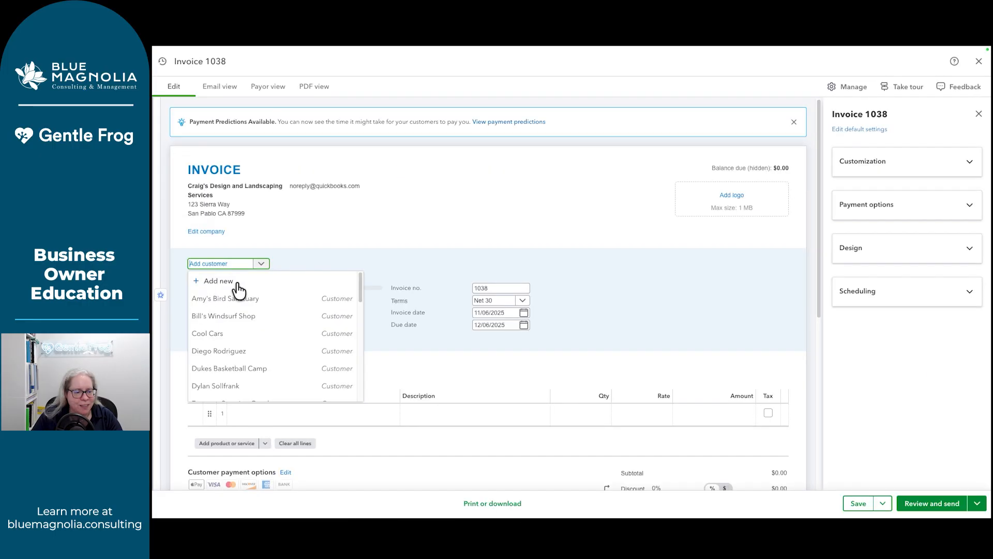
left_click(229, 335)
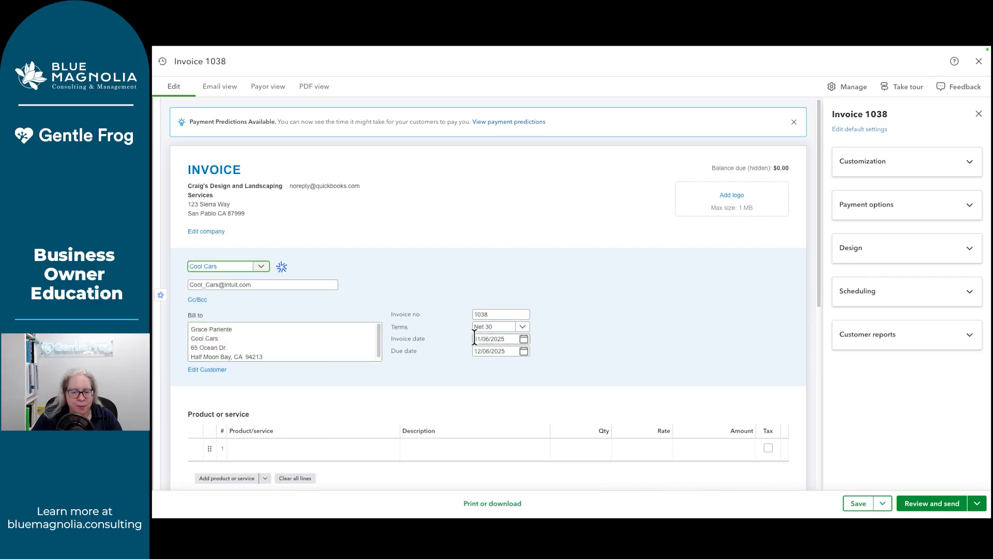
scroll(474, 339, "down", 3)
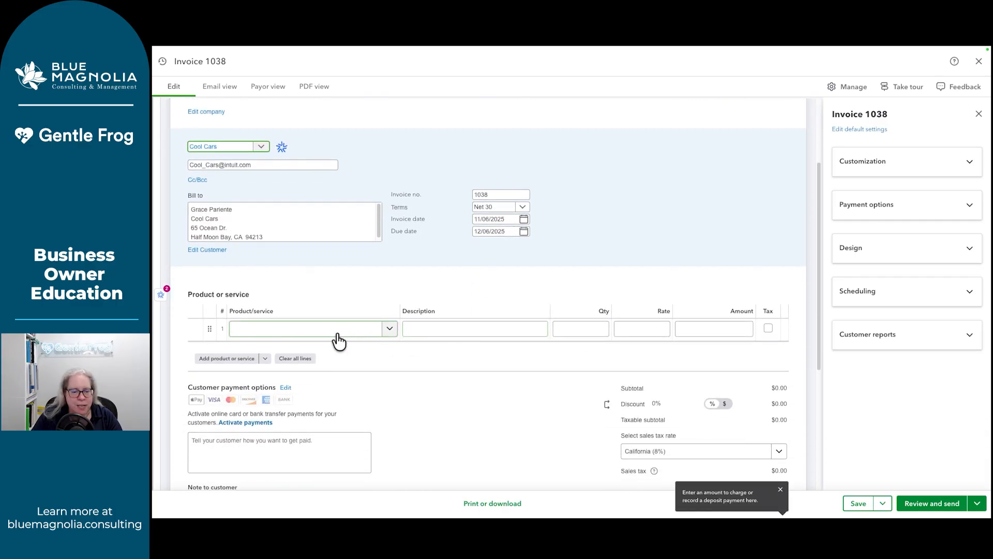
left_click(334, 329)
left_click(287, 373)
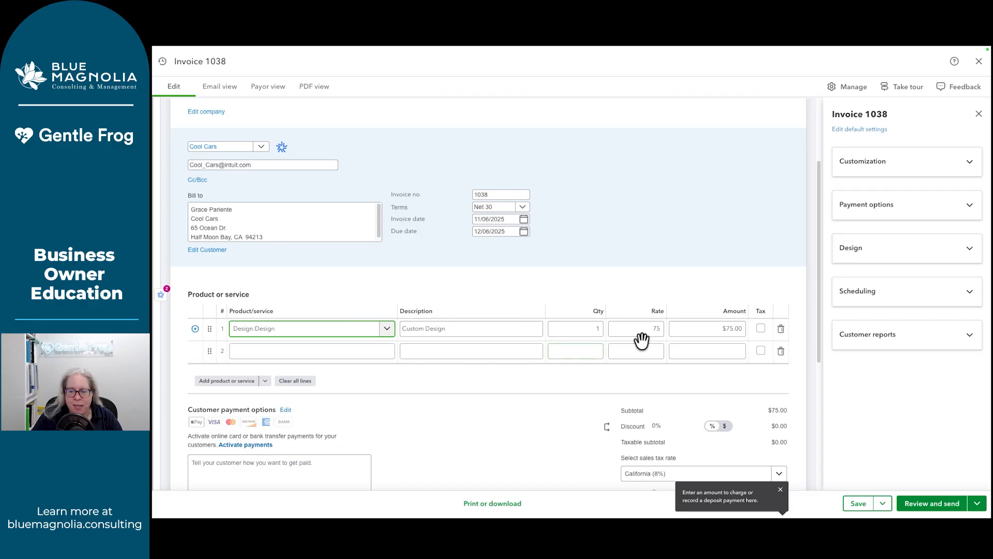
Enter a $9.00 deposit on the Cool Cars invoice.
scroll(642, 339, "down", 7)
scroll(642, 340, "up", 3)
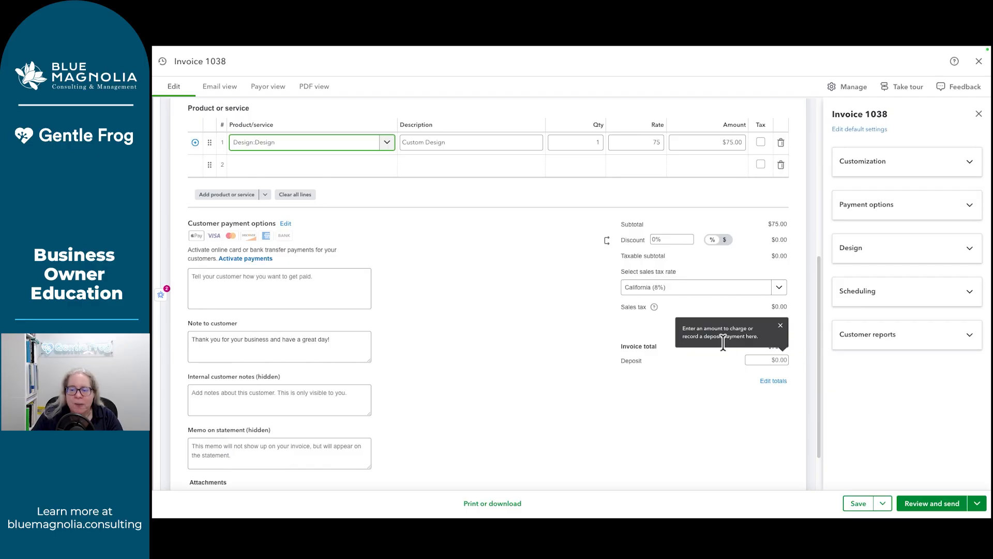
left_click_drag(650, 361, 614, 361)
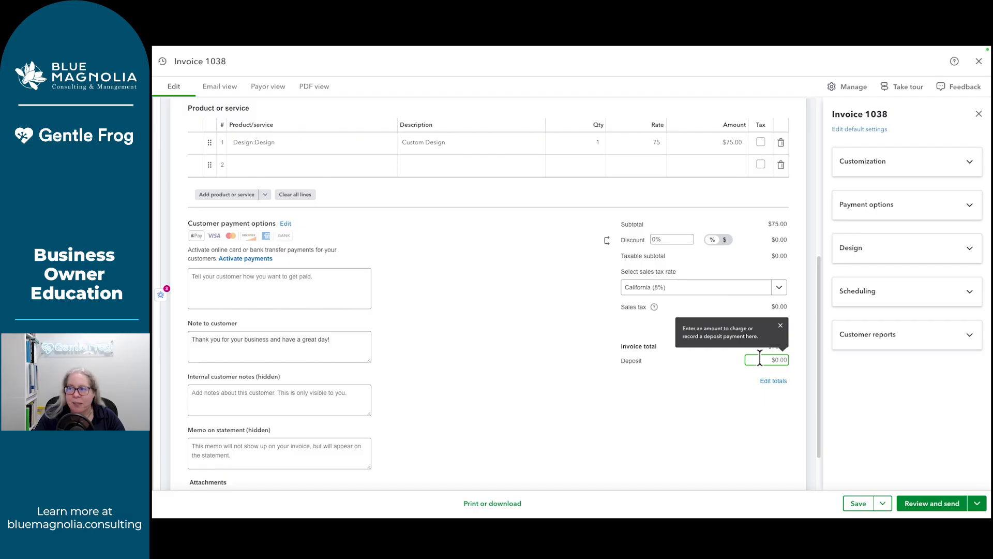
type("9.00")
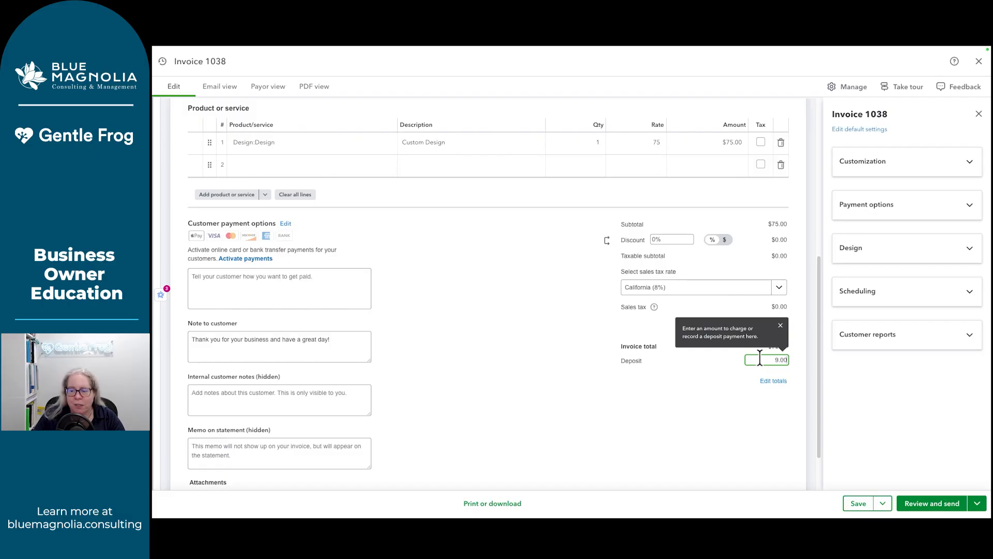
key("Tab")
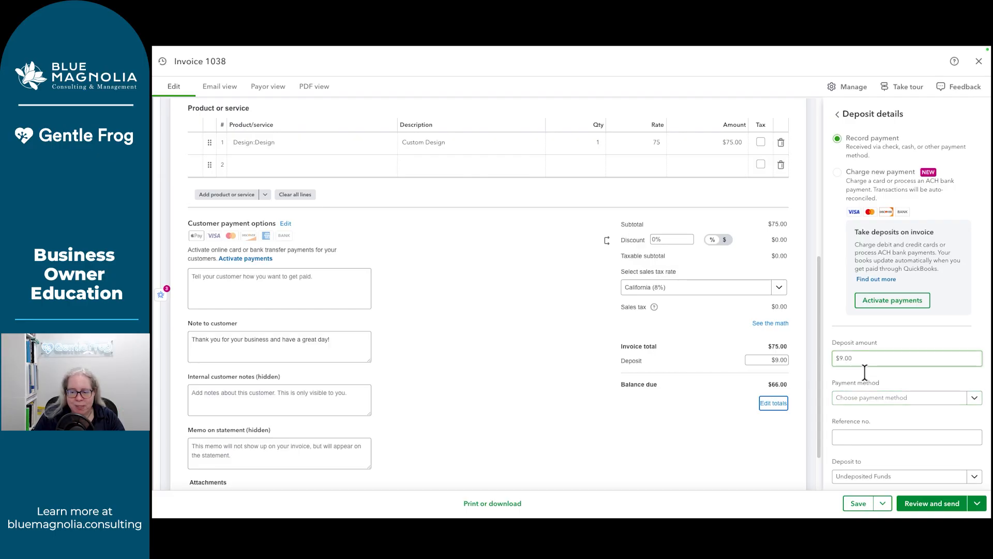
Set the invoice deposit's payment method to Check and its deposit account to Checking.
left_click(867, 398)
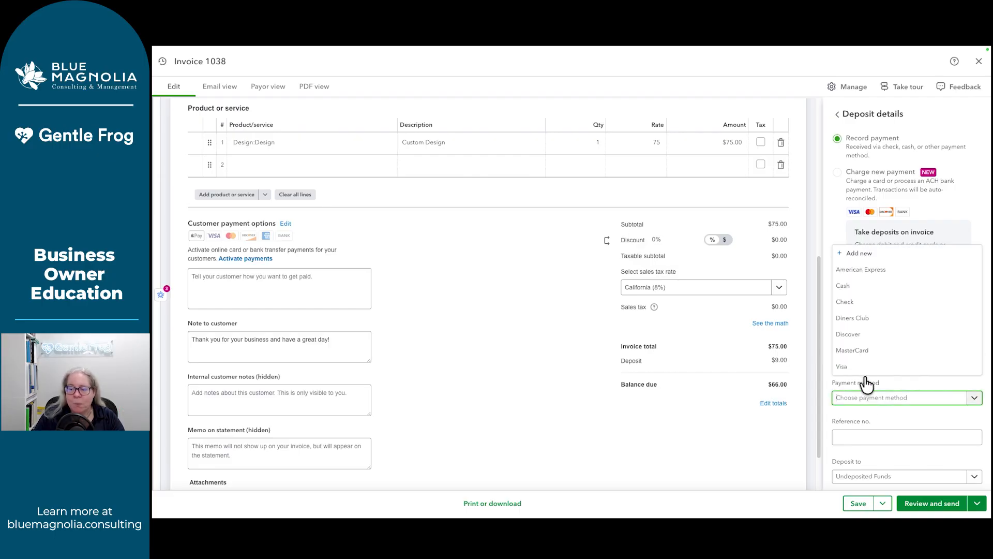
left_click(859, 303)
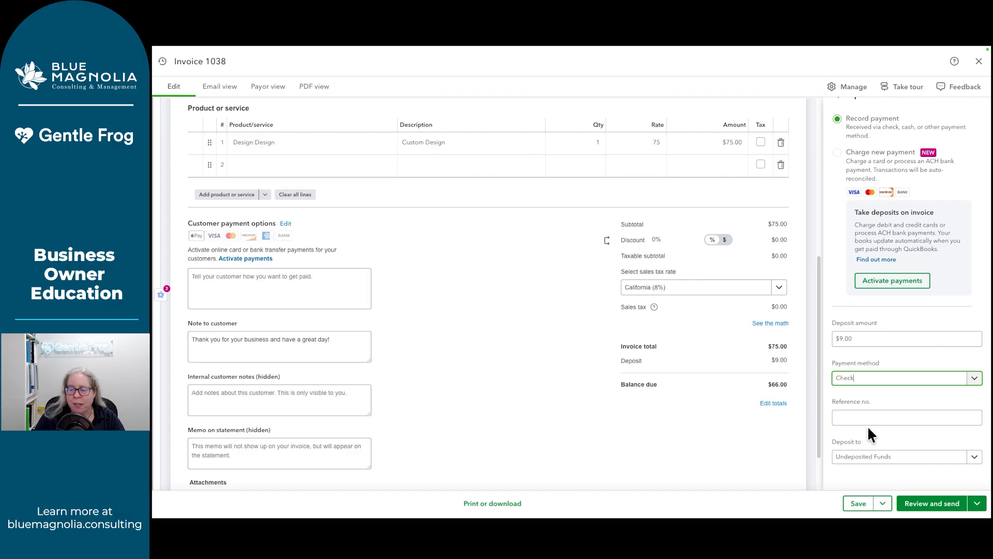
left_click(896, 457)
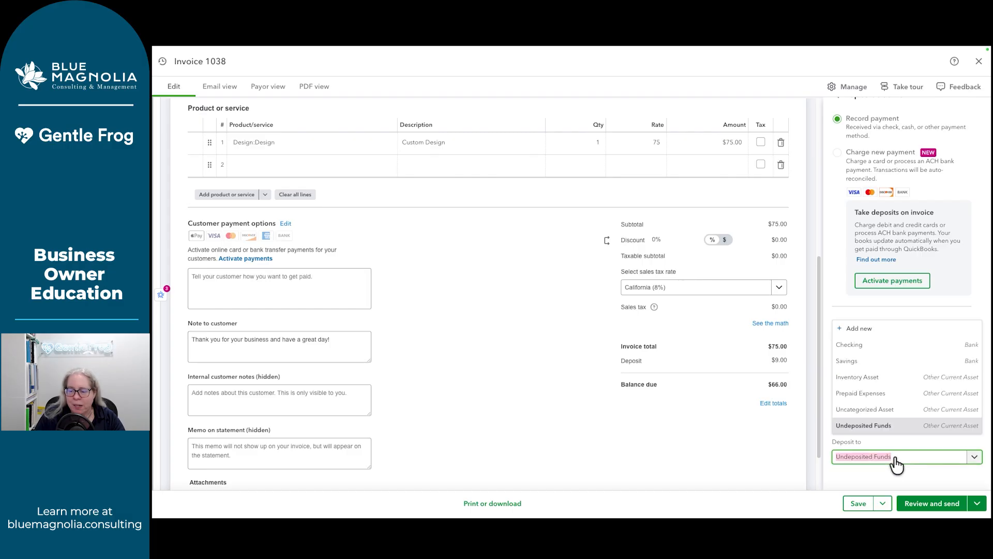
left_click(872, 346)
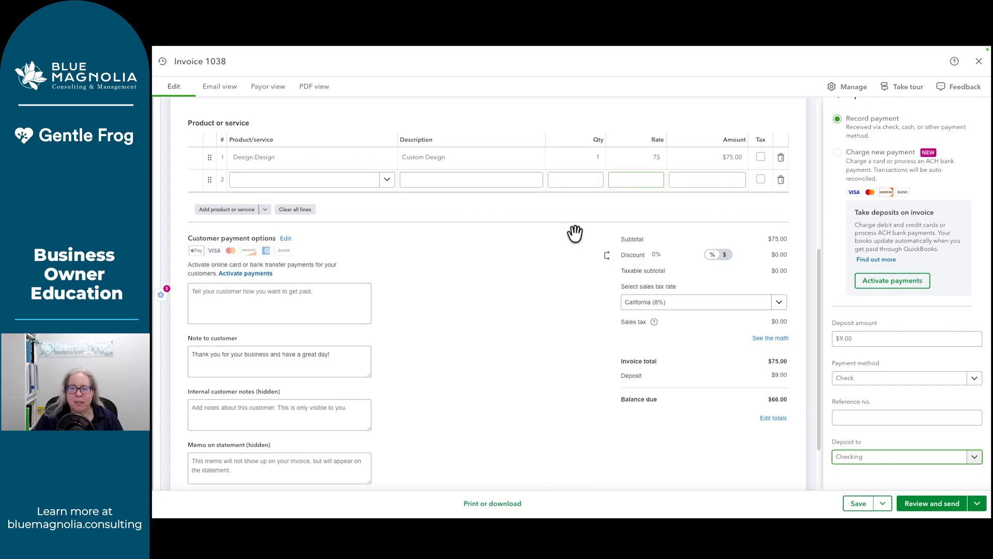
left_click(702, 159)
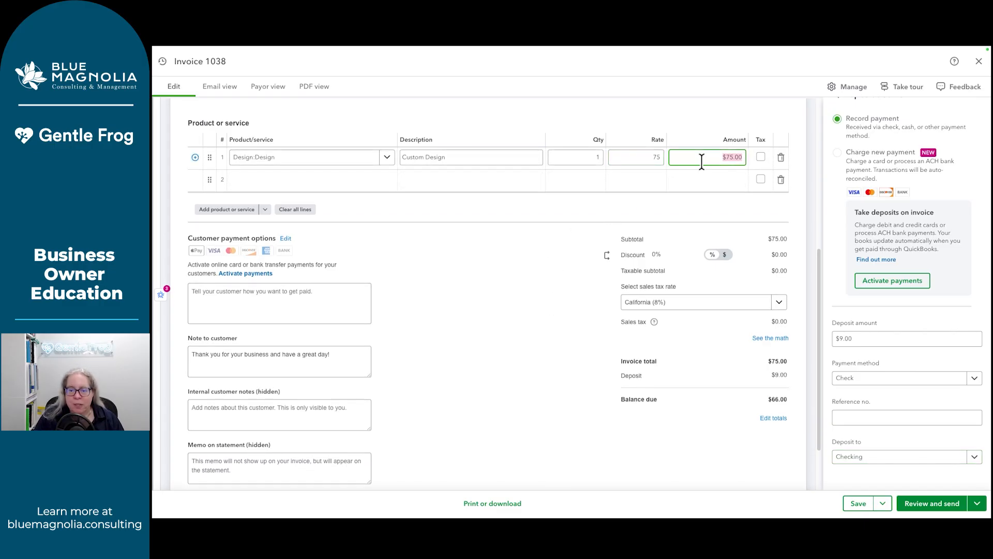
left_click(572, 363)
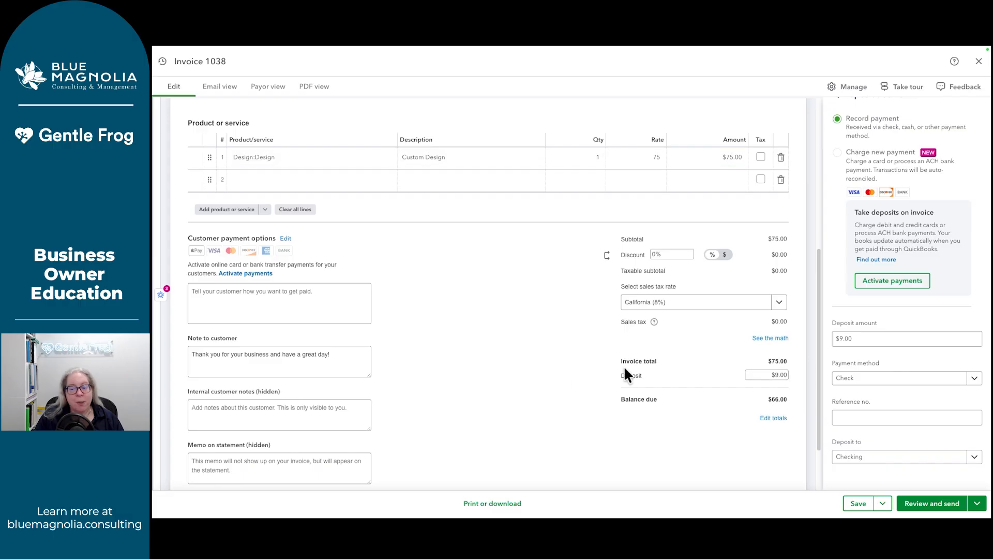
left_click(751, 374)
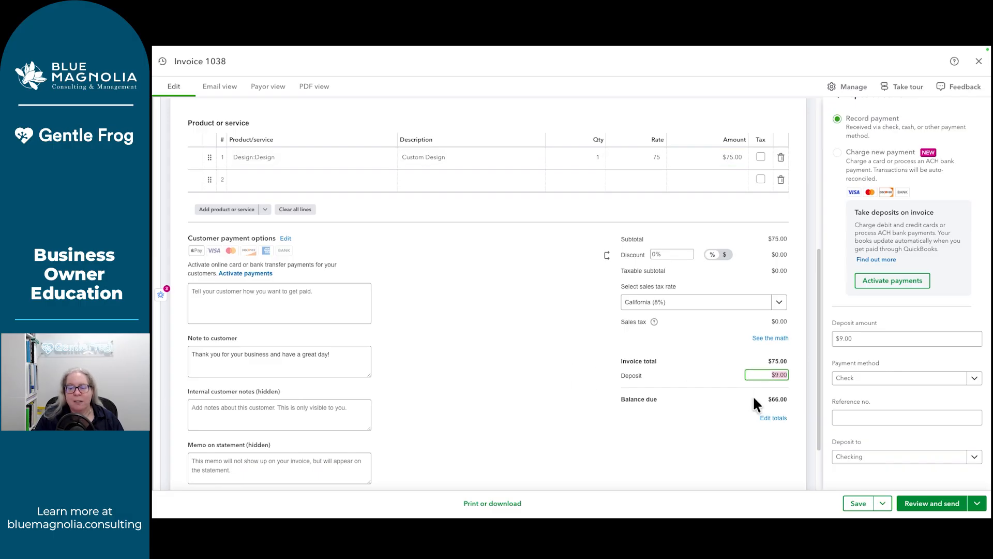
left_click(753, 395)
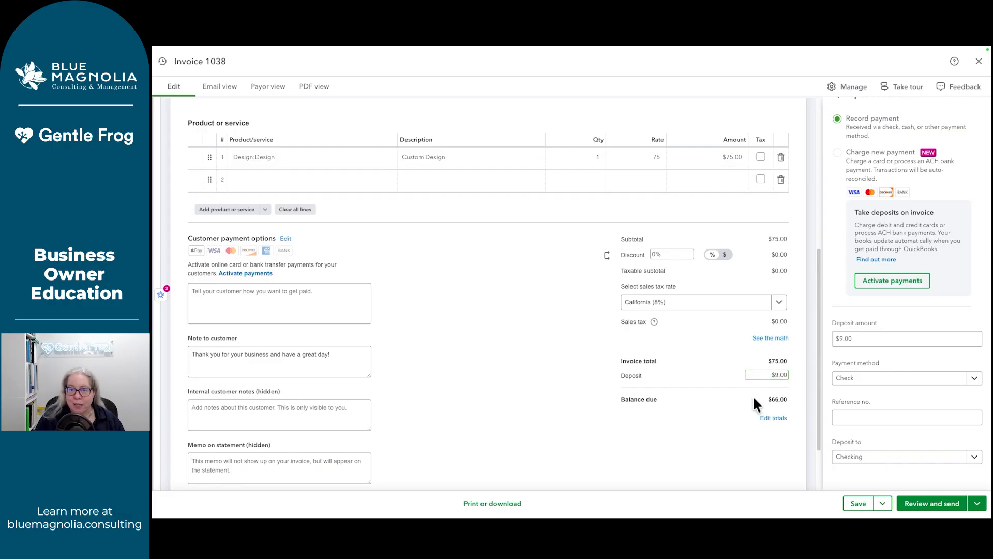
Save and close the Cool Cars invoice without sending it.
left_click(977, 504)
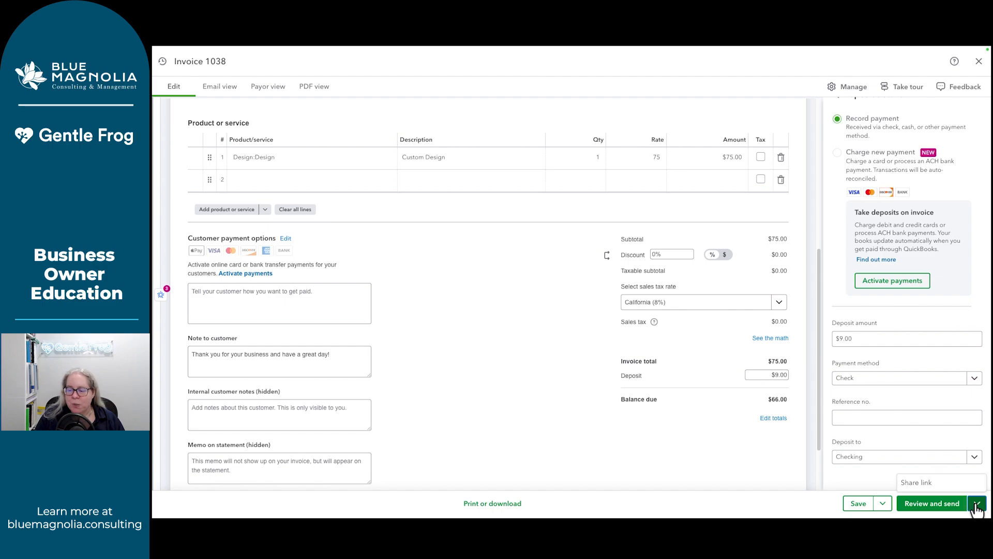
left_click(883, 503)
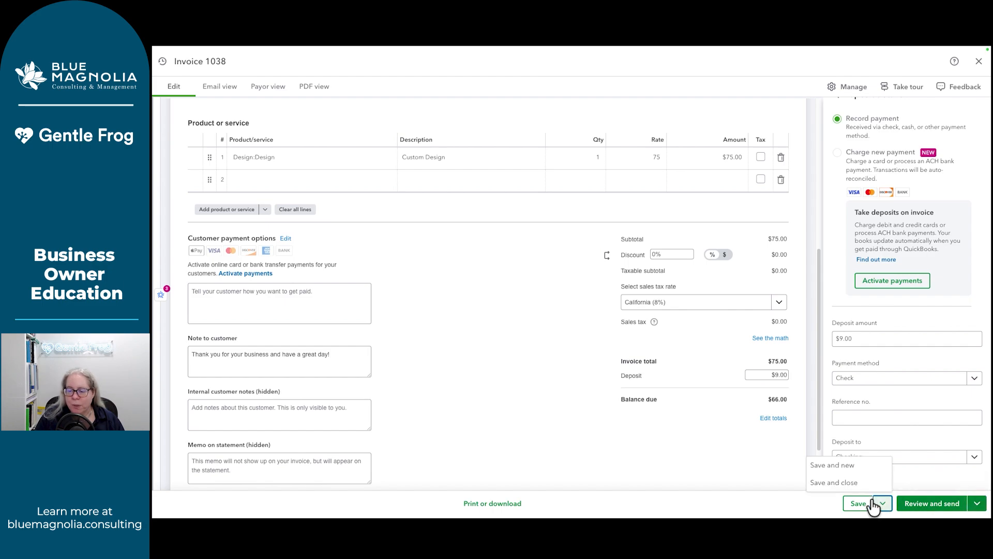
left_click(843, 483)
mouse_move(643, 358)
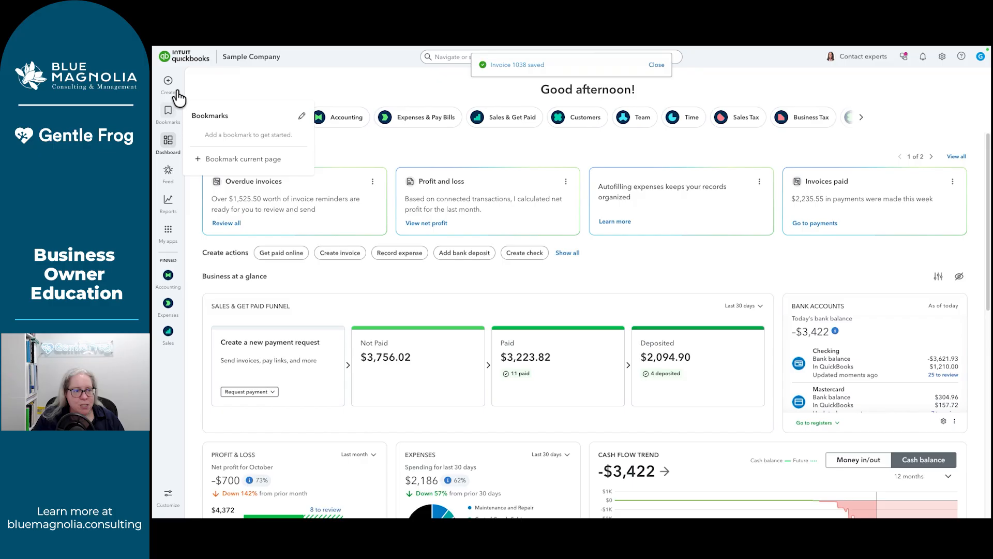
Start a new bank deposit and set its date to 10/01/2025.
left_click(169, 82)
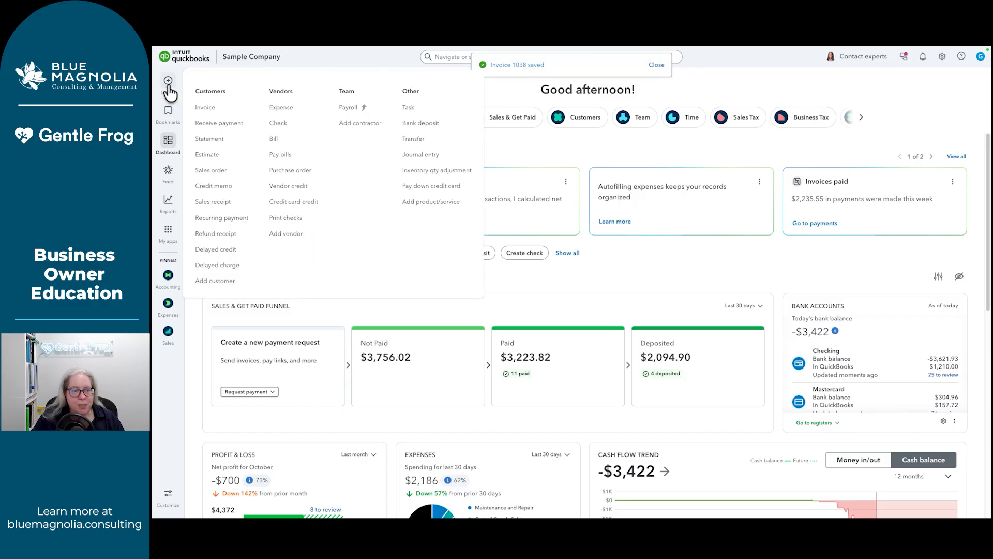
left_click(413, 123)
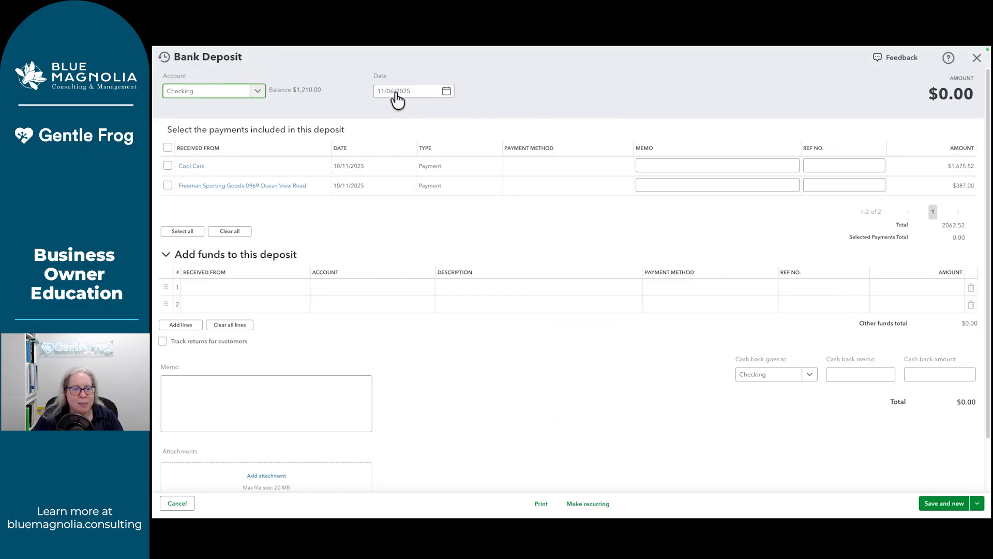
triple_click(397, 99)
type("100125")
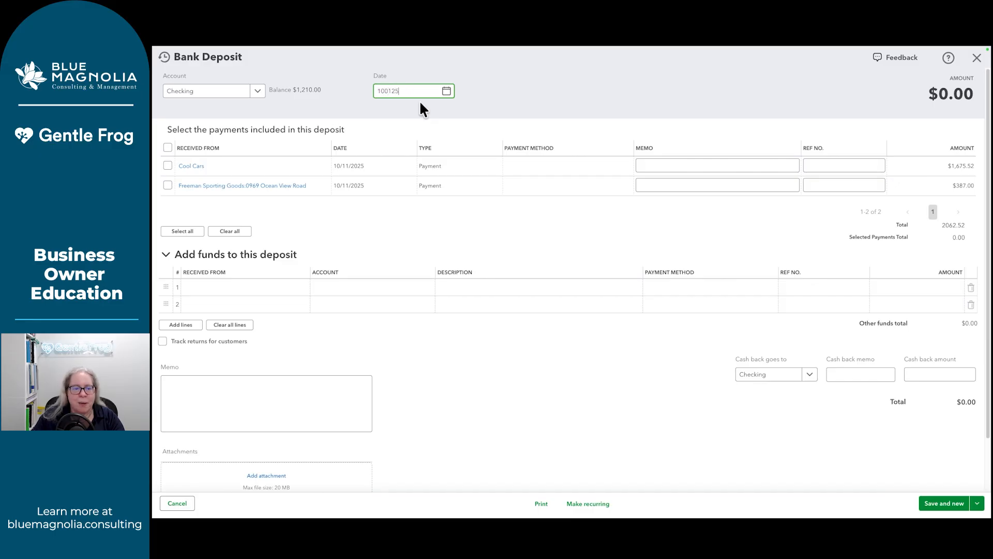
key("Tab")
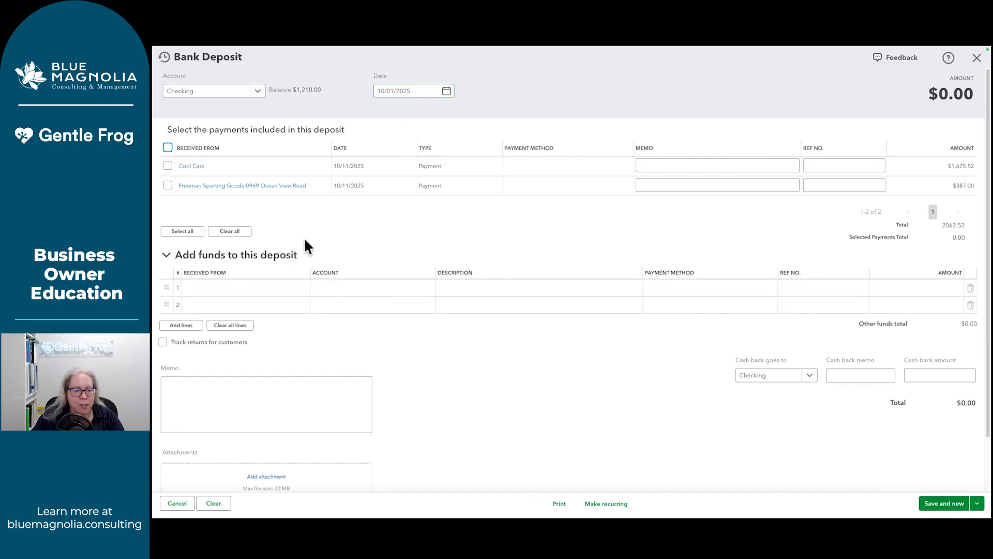
Add a funds line to the deposit received from Cool Cars and assign it to the Design income account.
left_click(265, 285)
type("cool")
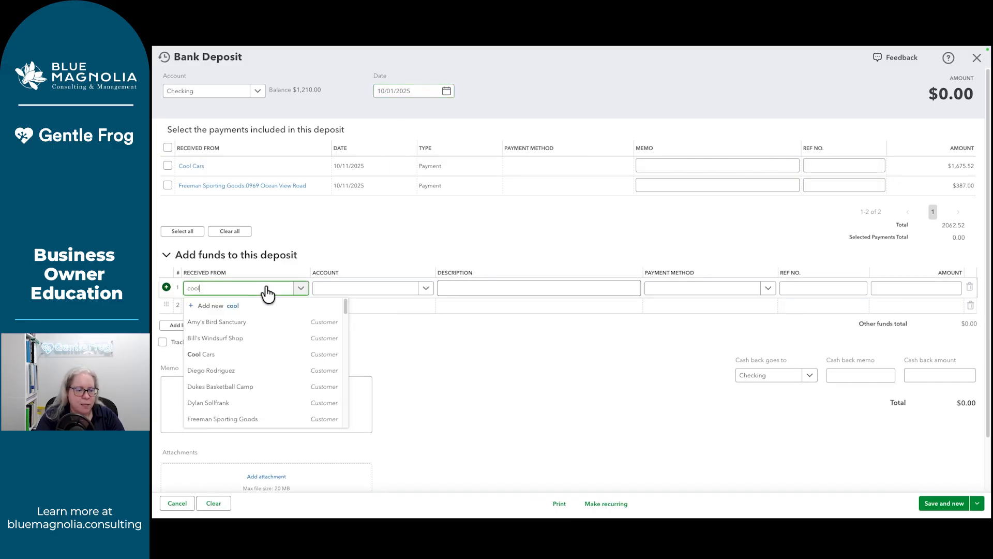
type(" cars")
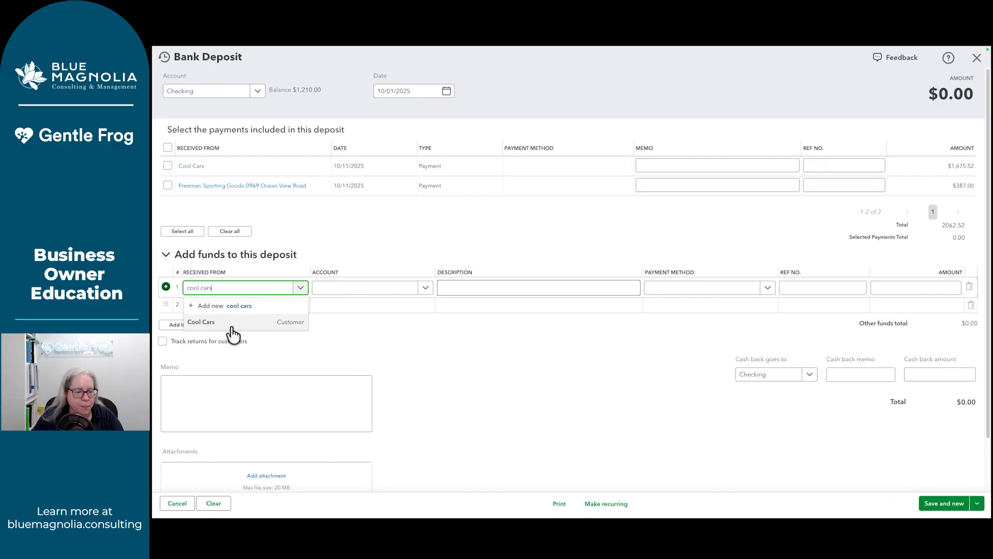
left_click(231, 325)
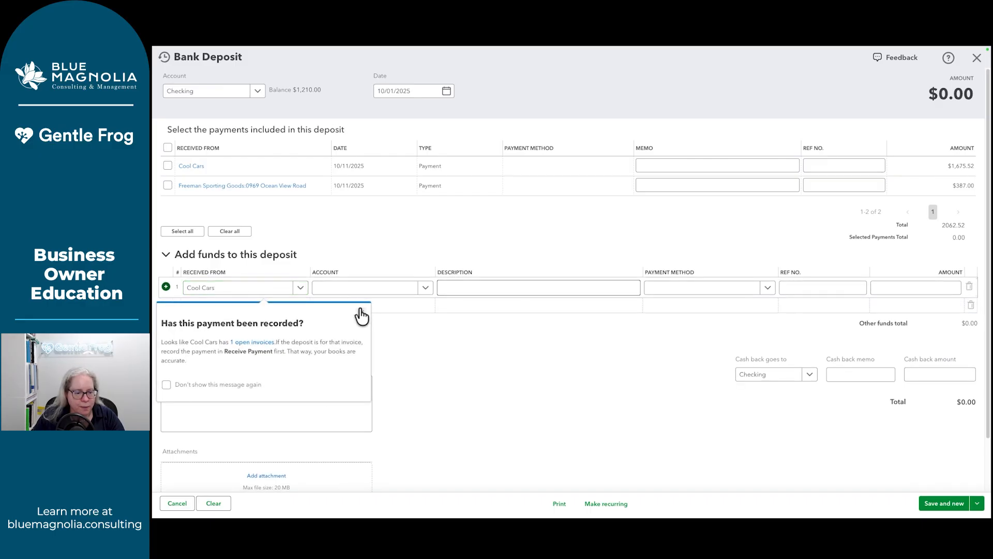
left_click(355, 291)
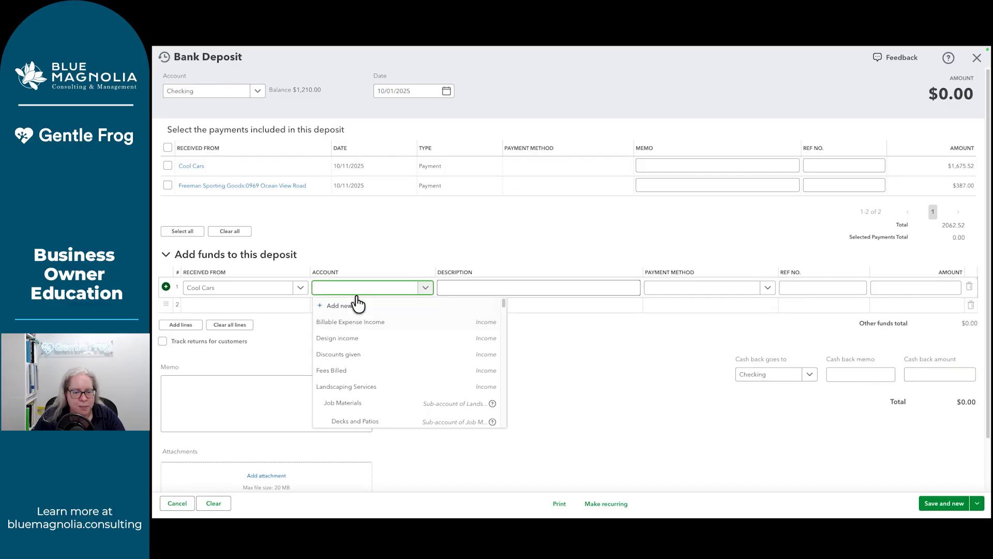
left_click(352, 338)
Describe the Cool Cars funds line as "Deposit on future work" and set its amount to $9.00.
left_click(463, 288)
type("Depo")
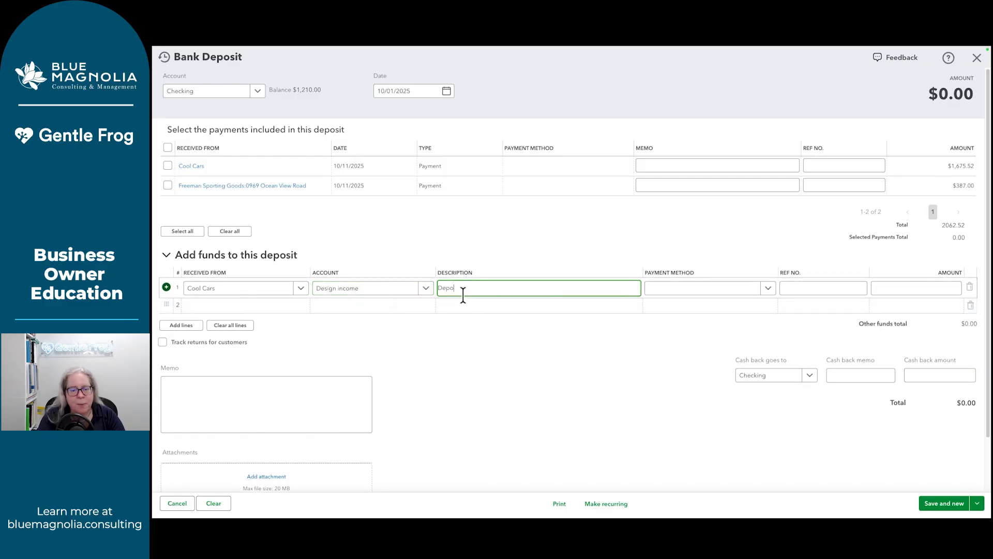
type("sit on future work")
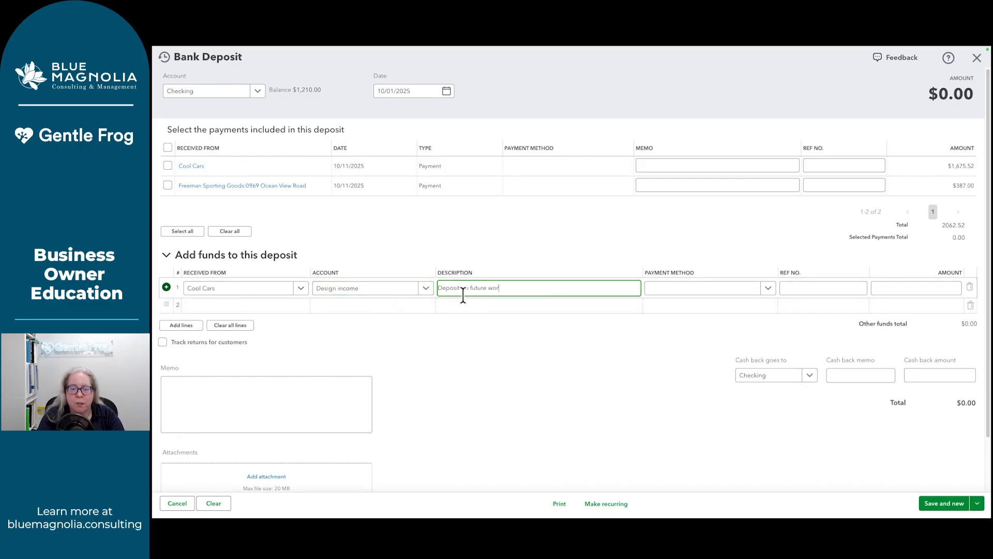
key("Tab")
key("Tab")
key("Tab")
type("9")
key("Tab")
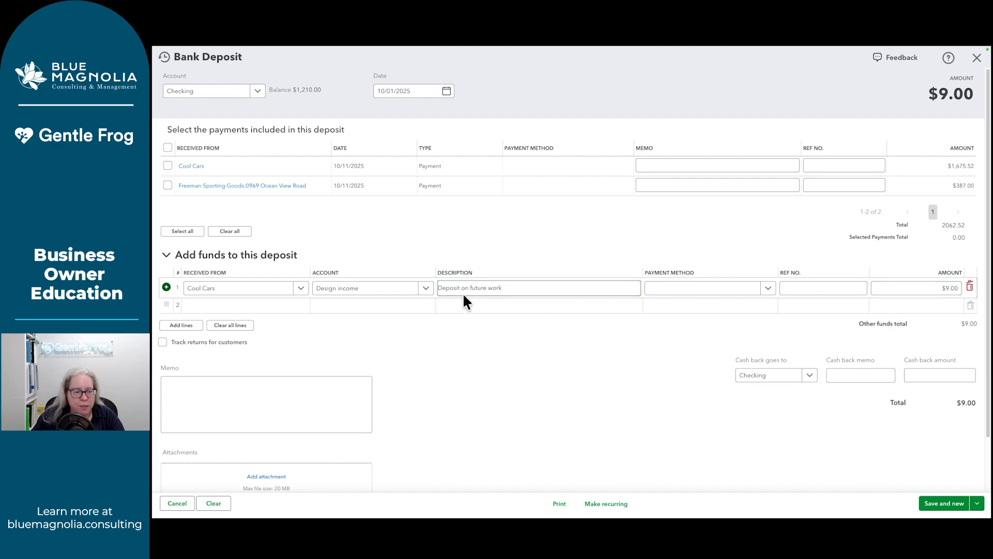
Enable Track returns for customers with Cool Cars as the line's customer, and save and close the bank deposit.
left_click(163, 343)
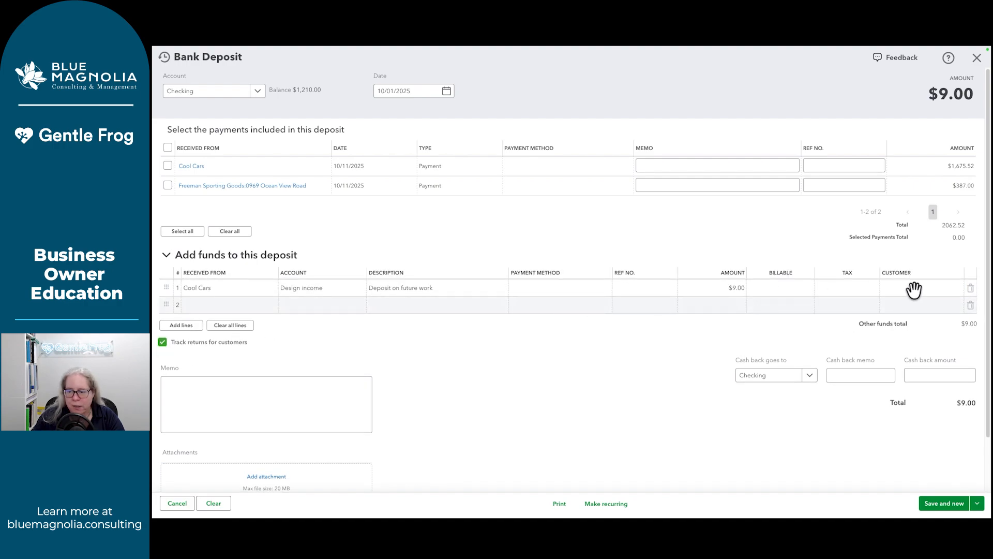
left_click(850, 290)
type("Coo")
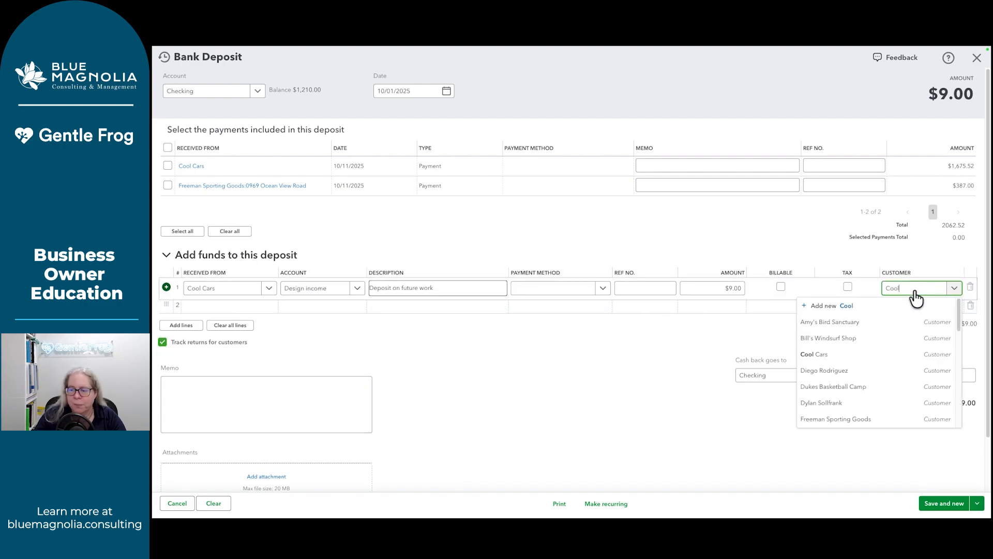
type("l")
left_click(905, 324)
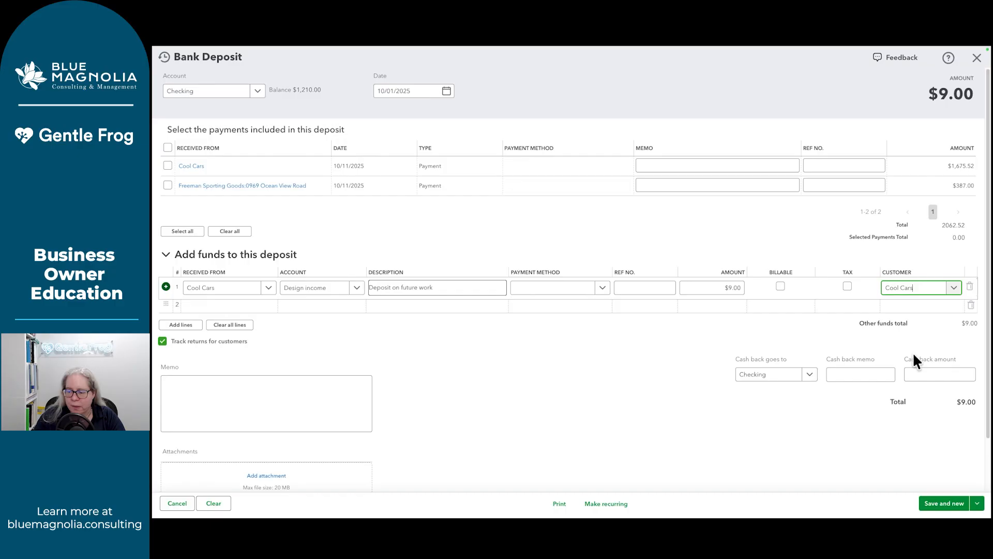
left_click(977, 504)
left_click(929, 483)
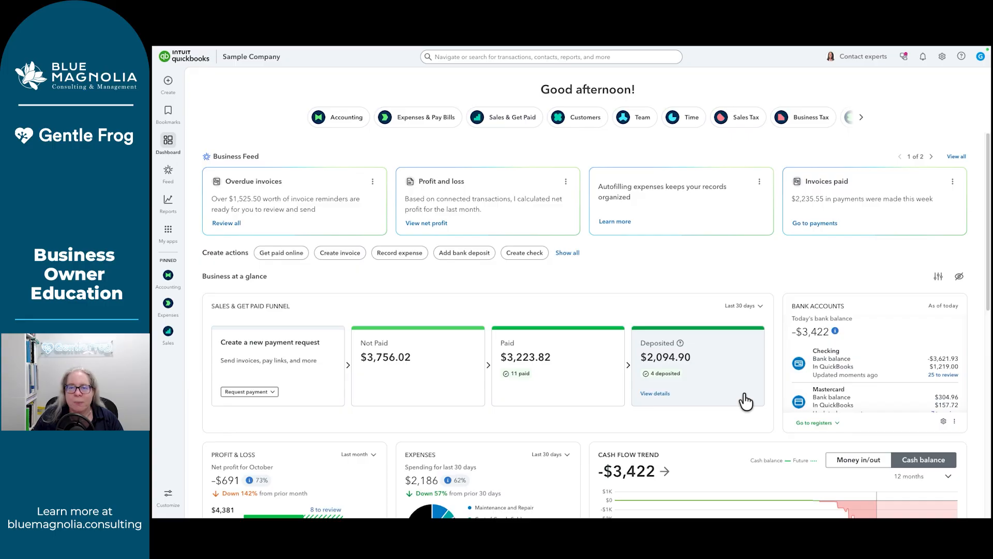
Open the bank register of the Checking account and dismiss its introductory tour.
left_click(851, 371)
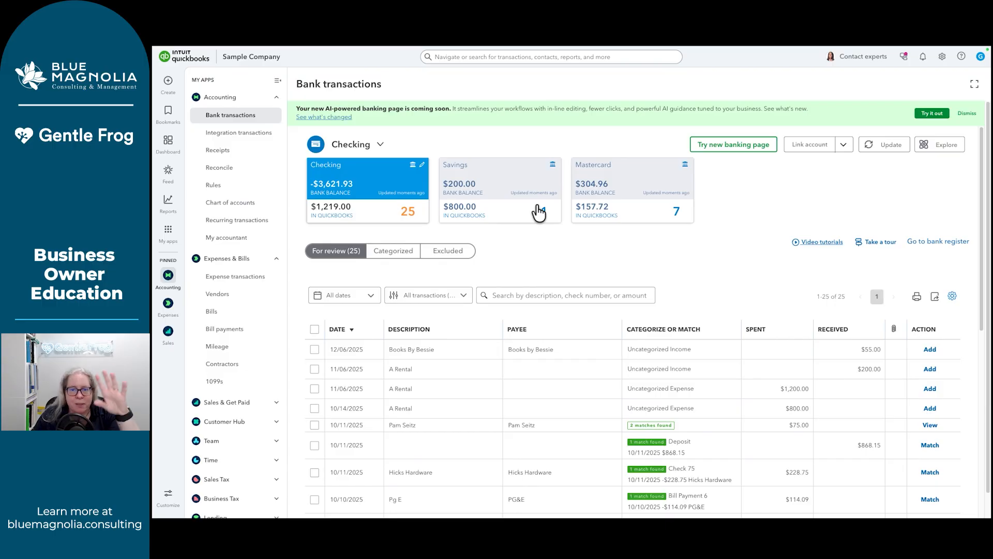
left_click(935, 242)
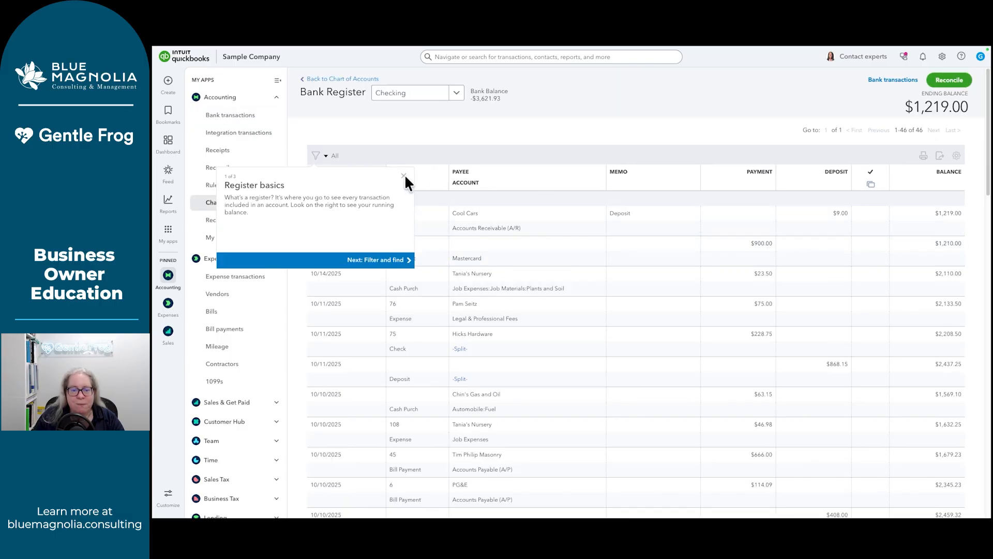
left_click(404, 176)
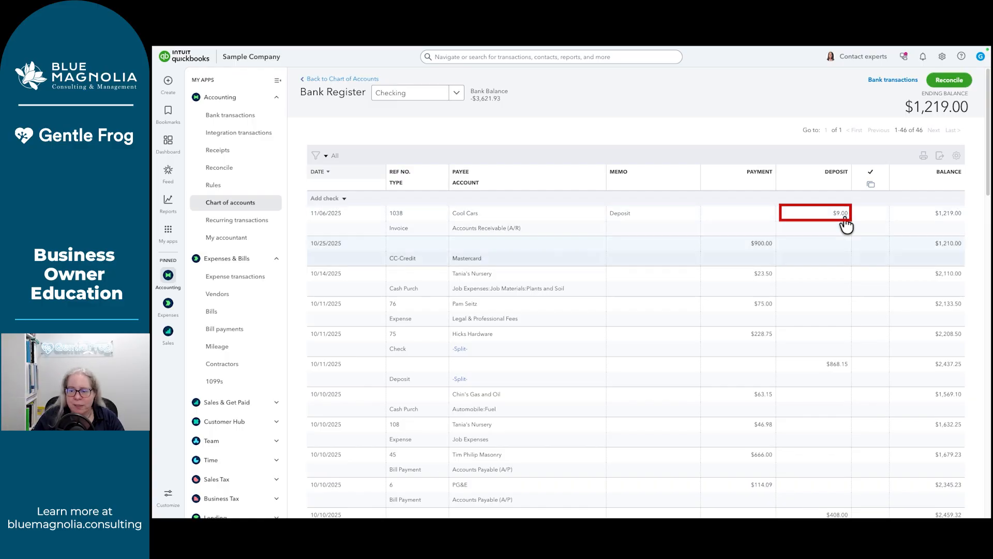
Examine the Checking register for the Cool Cars invoice deposit and the separate Cool Cars bank deposit dated 10/01/2025.
scroll(845, 233, "down", 2)
scroll(820, 432, "down", 5)
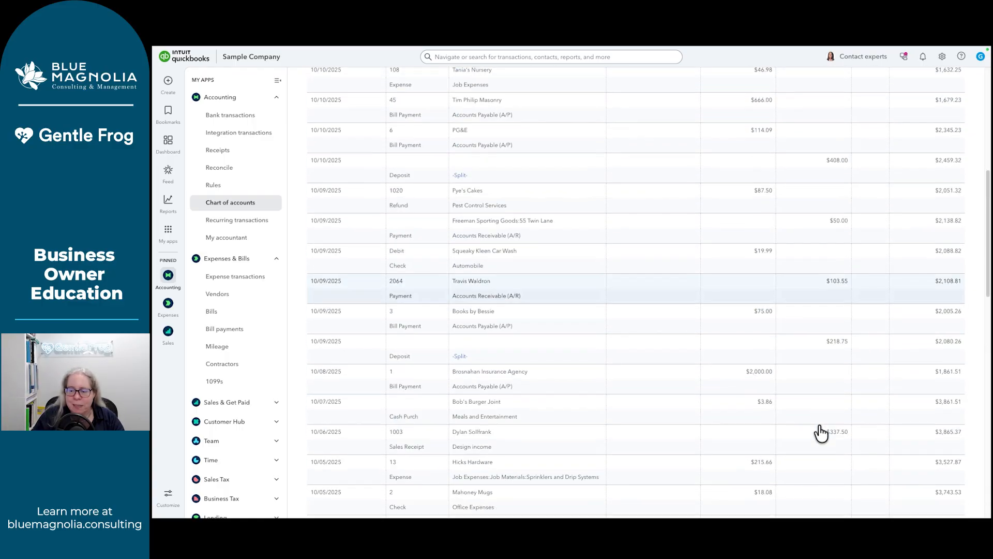
scroll(821, 432, "down", 5)
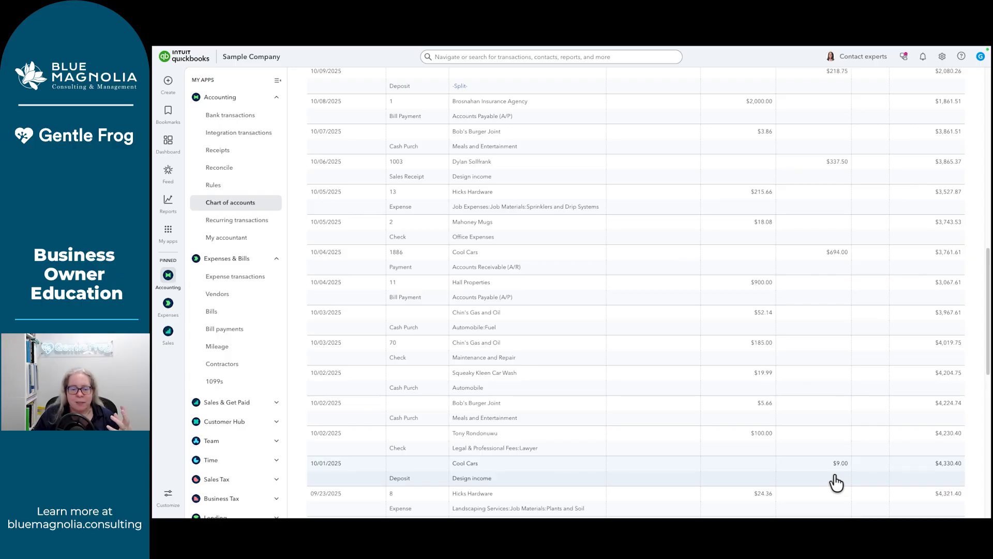
scroll(837, 482, "up", 10)
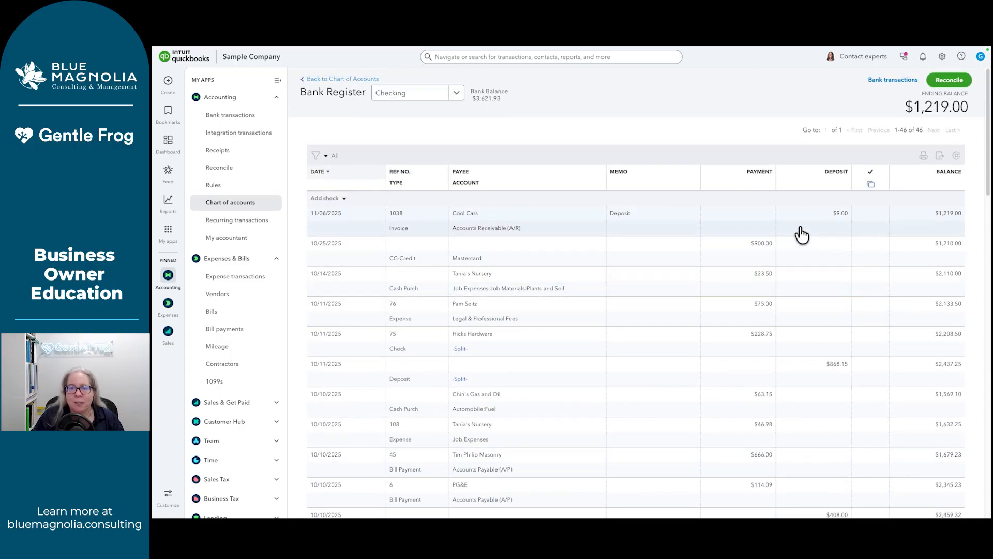
Open Cool Cars invoice 1038 for editing from its register entry and review its deposit and details.
left_click(802, 235)
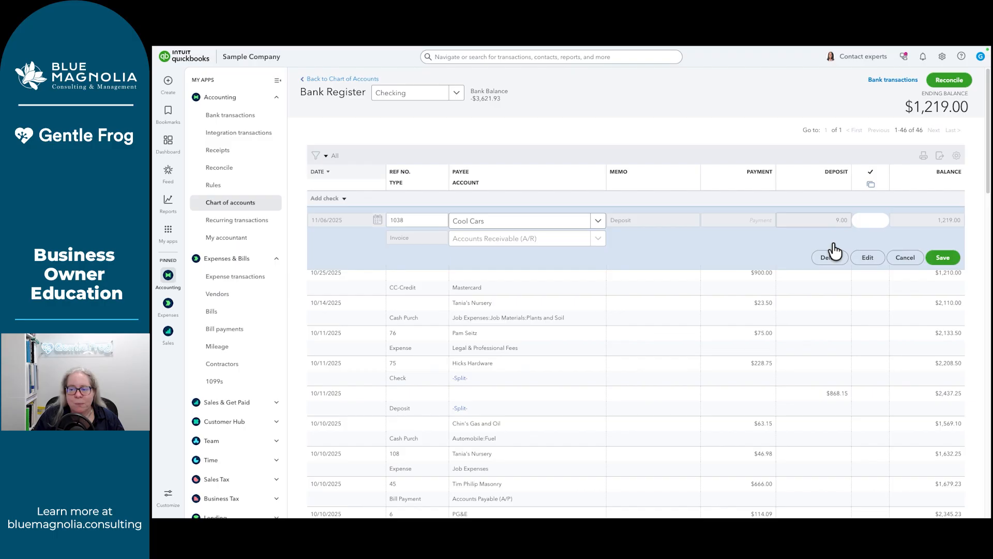
left_click(866, 257)
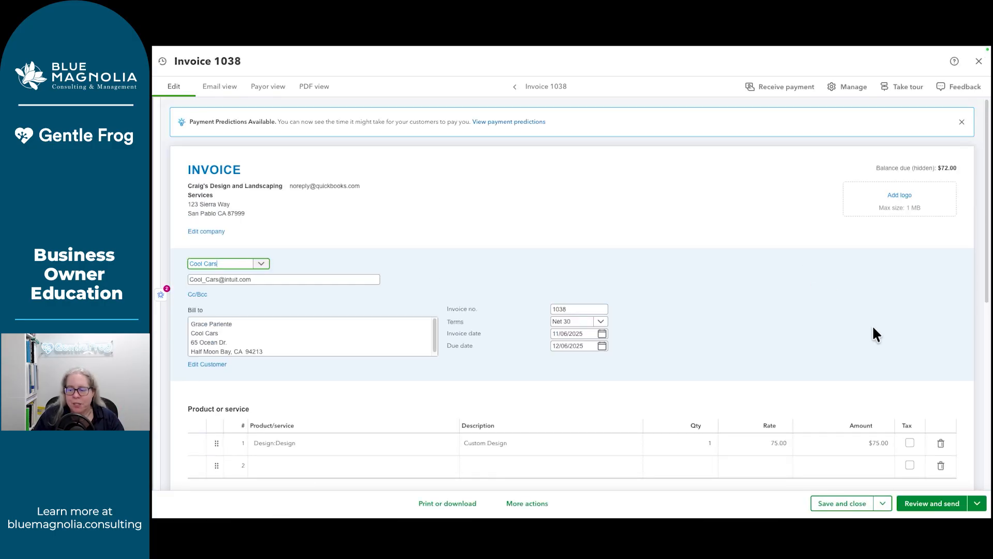
scroll(912, 368, "down", 6)
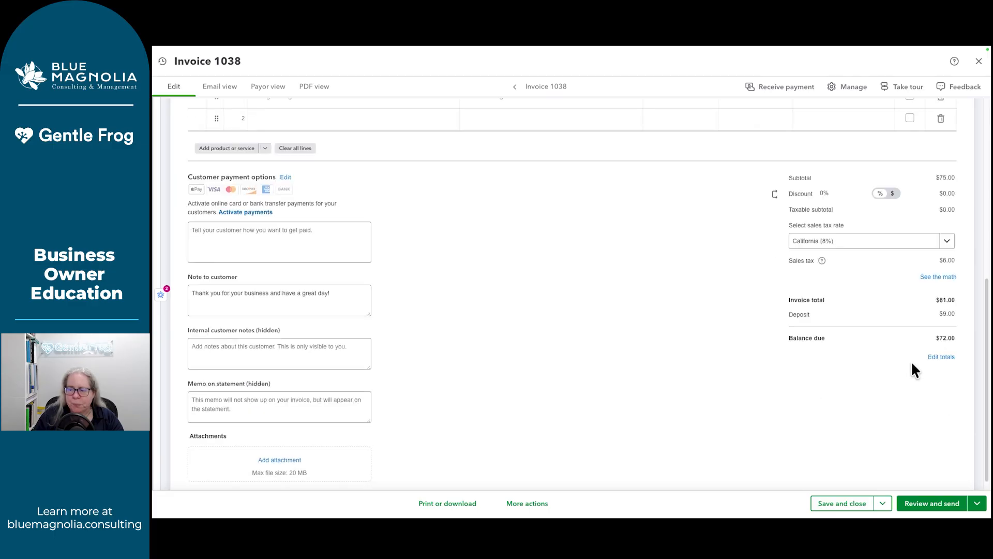
left_click(936, 314)
scroll(939, 249, "up", 6)
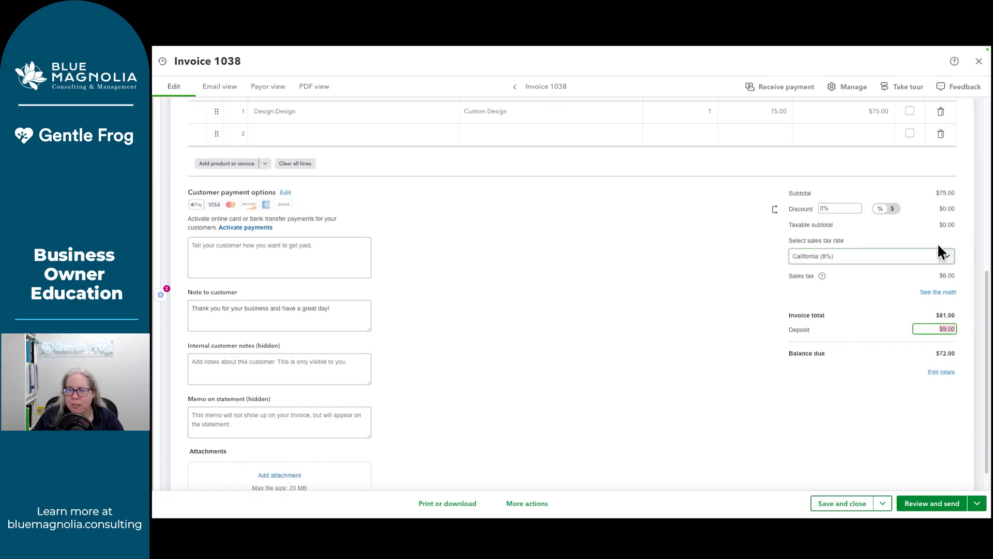
scroll(940, 252, "up", 2)
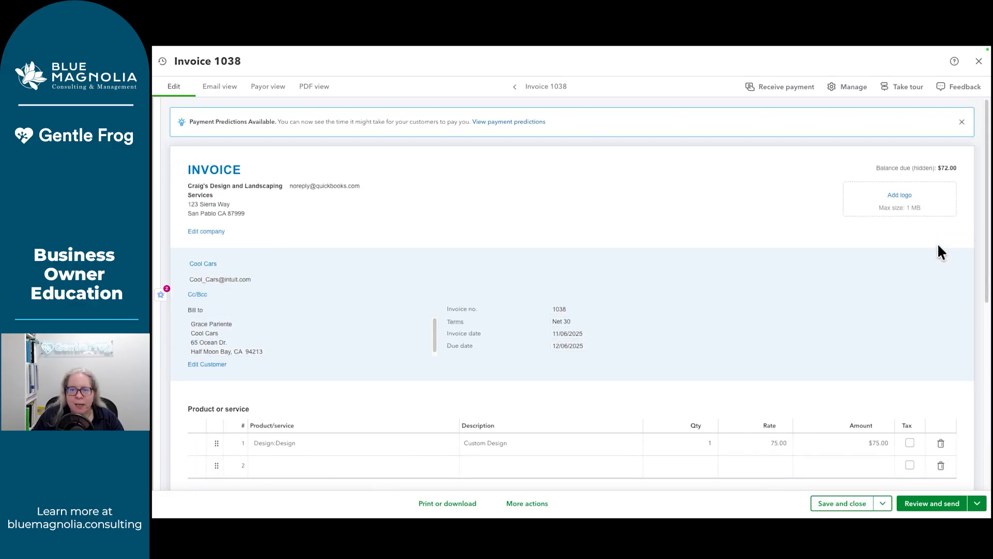
scroll(864, 220, "down", 2)
left_click(864, 221)
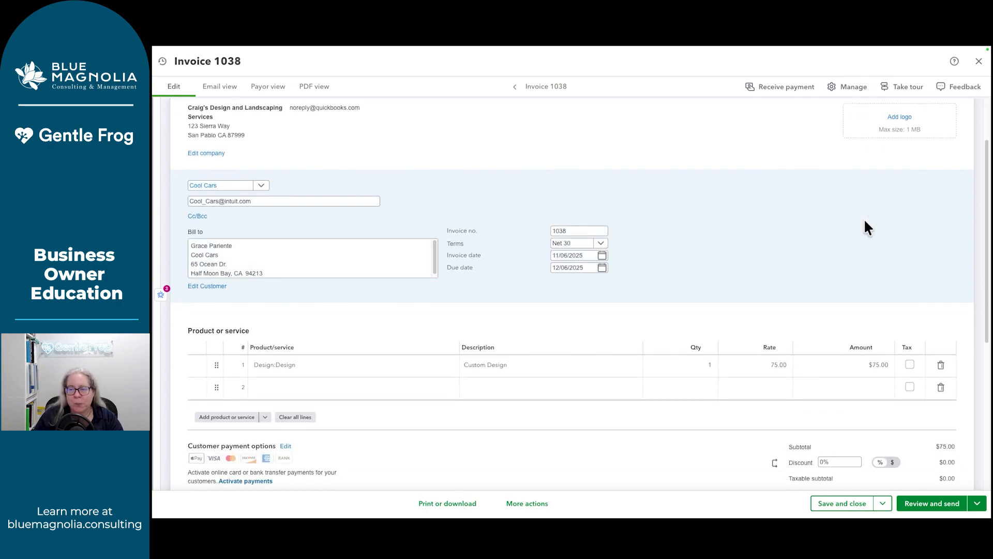
scroll(869, 282, "down", 3)
left_click(810, 260)
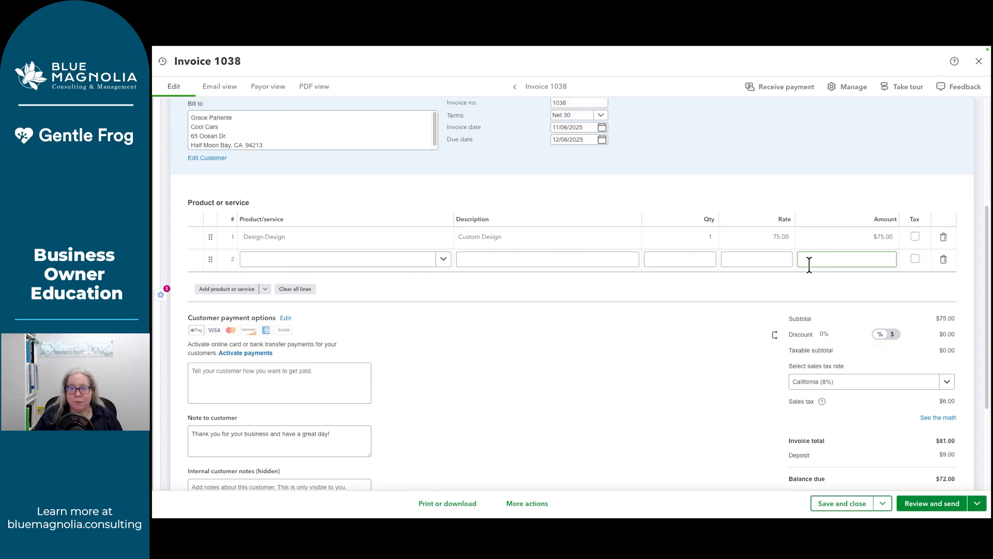
key("shift+Tab")
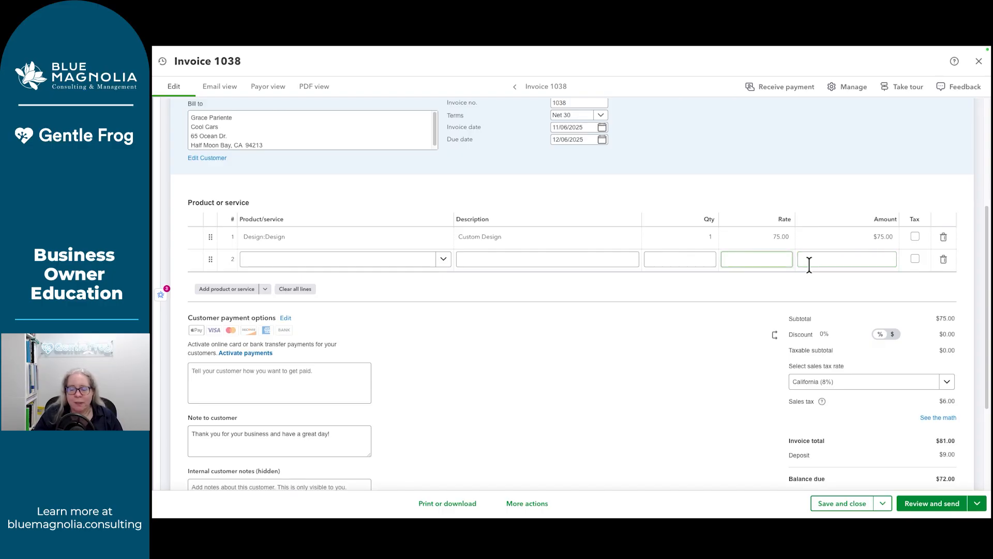
left_click(823, 294)
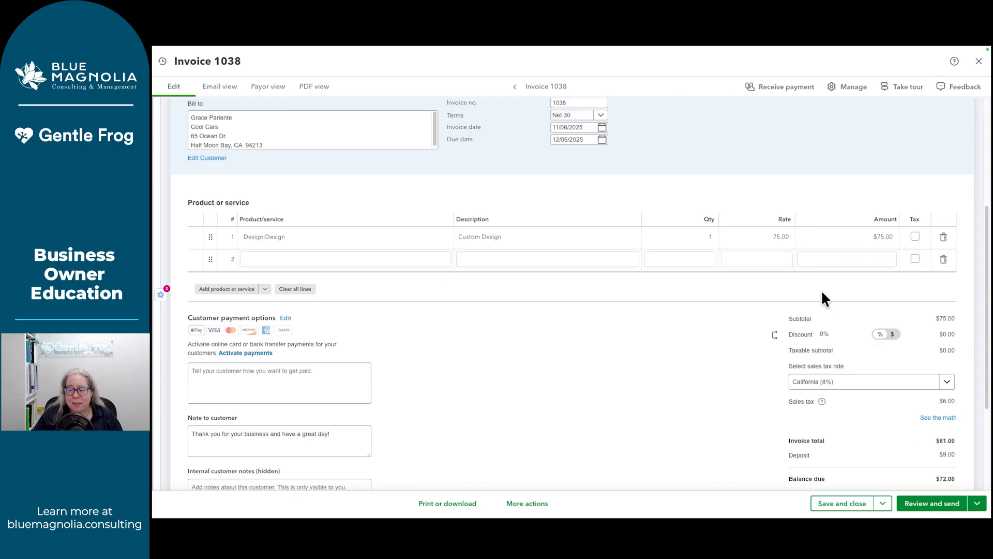
Clear the deposit on invoice 1038 so that it is $0.00.
left_click(924, 456)
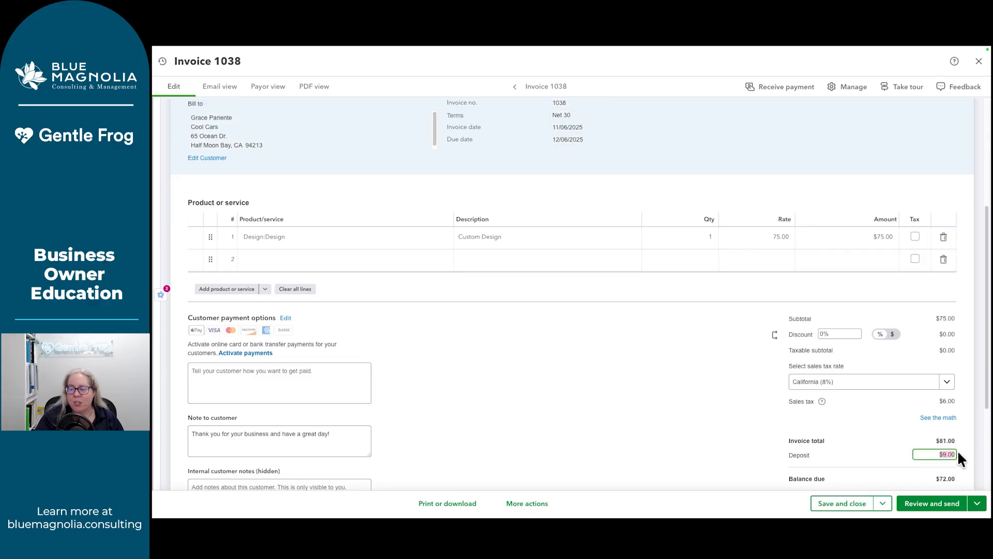
left_click(655, 419)
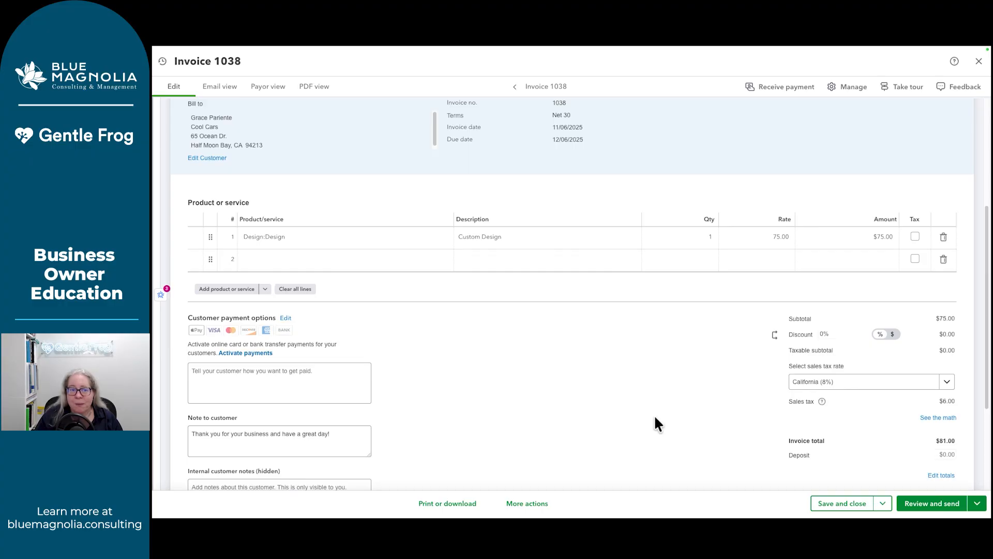